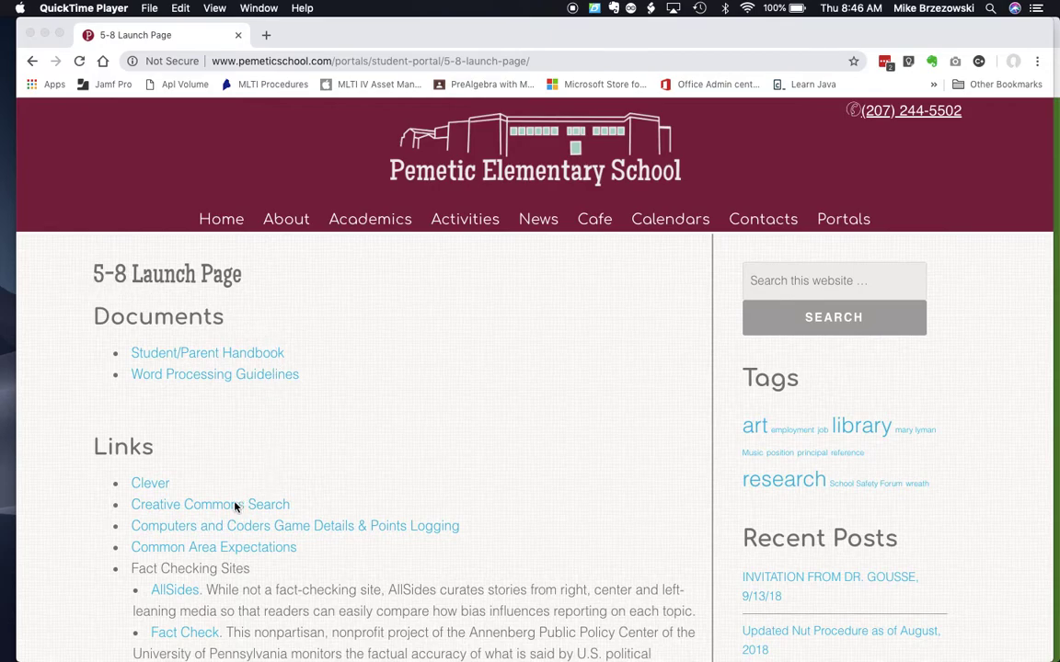
Open the Creative Commons Search link from the Pemetic School 5-8 Launch Page
click(190, 506)
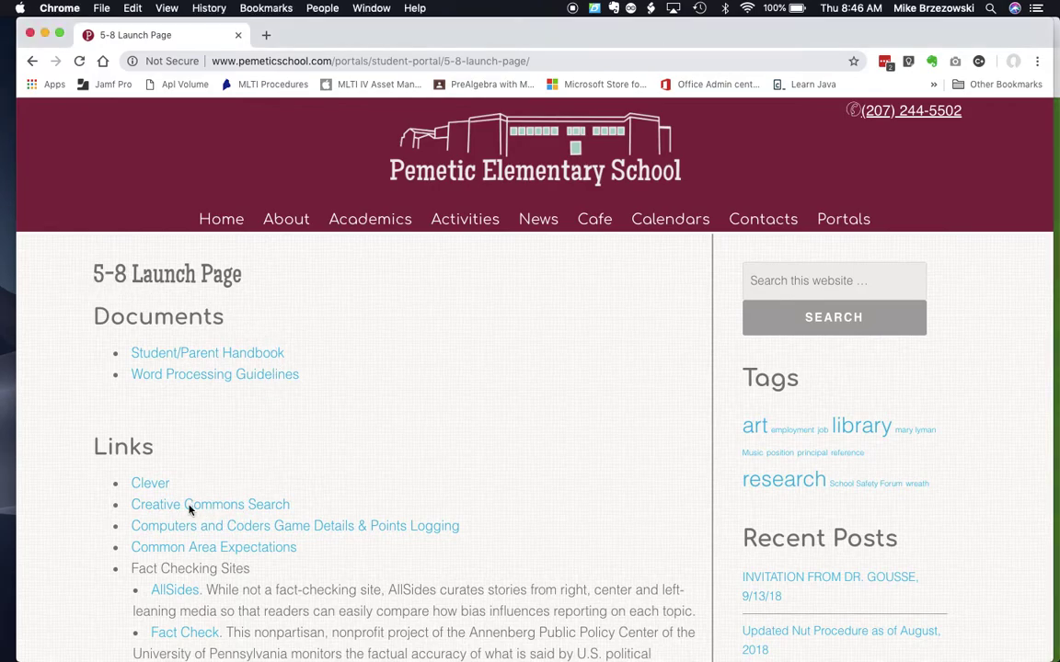
click(189, 507)
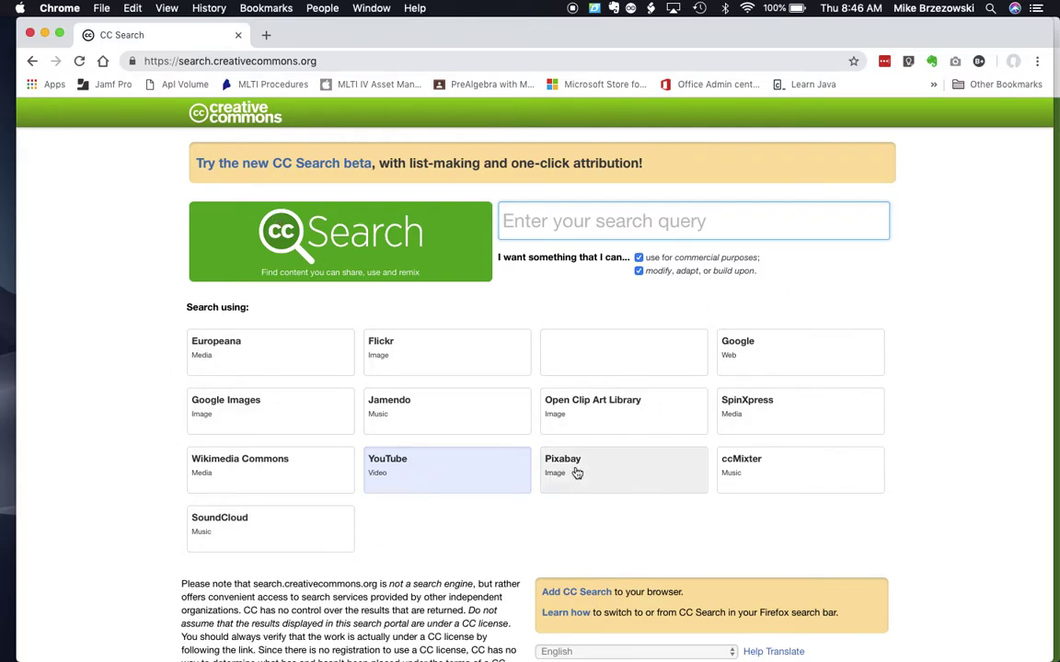
Untick commercial use, choose Google Images, and search for 'angry muskrat'
click(639, 258)
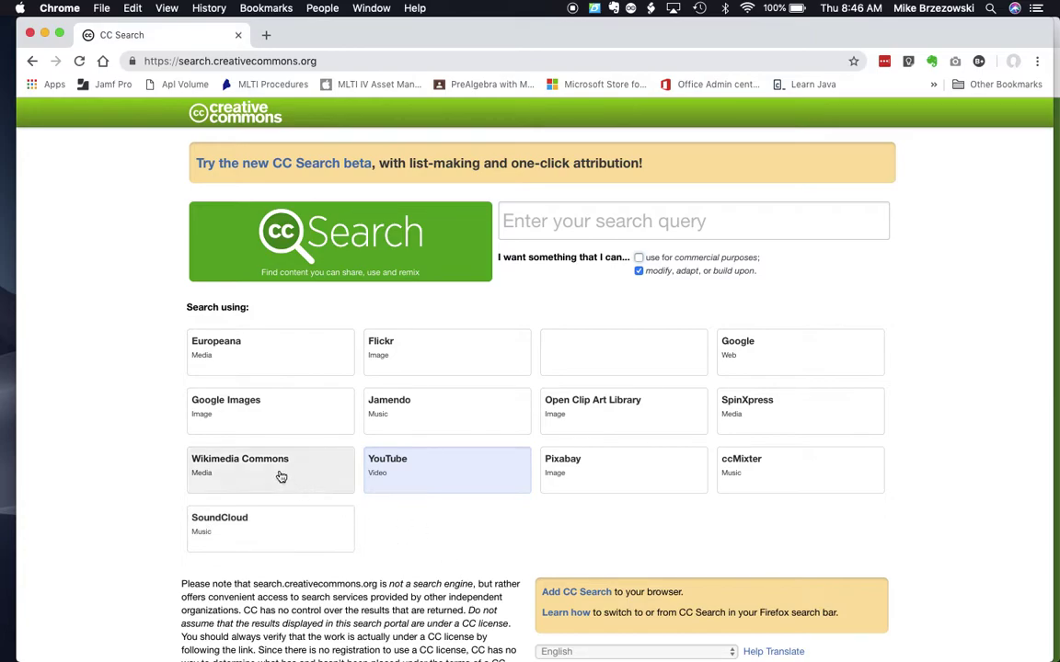
click(270, 421)
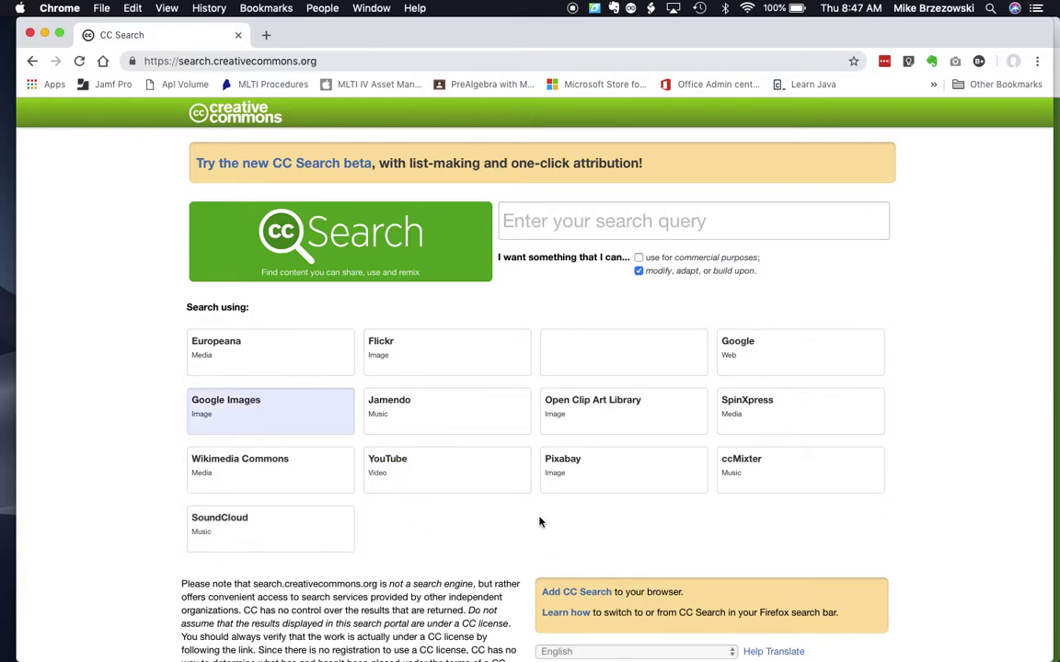
click(646, 221)
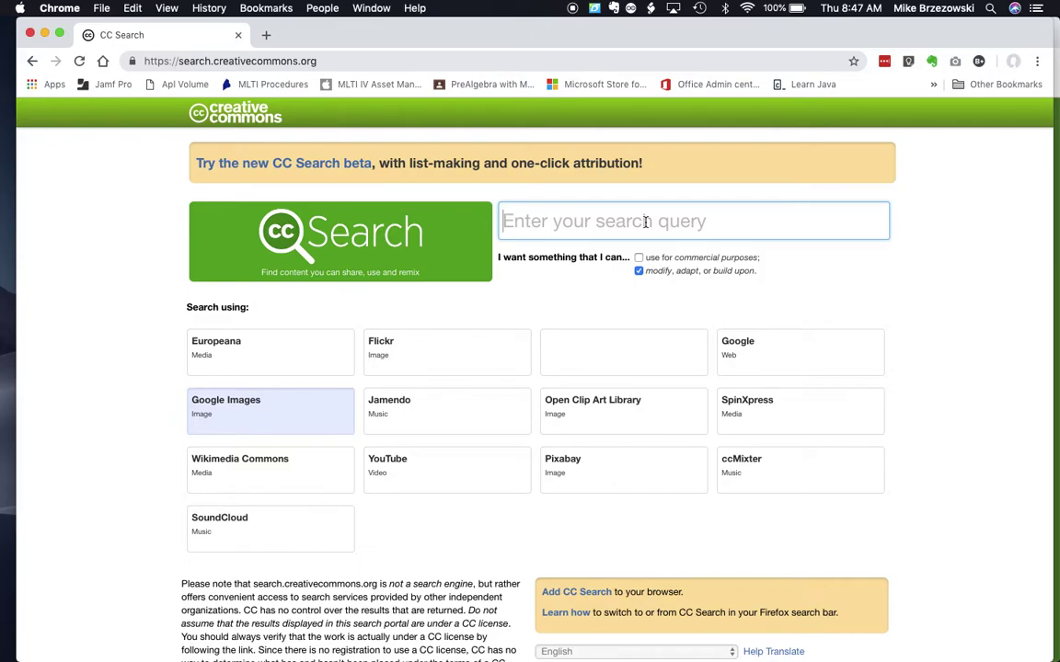
text(angry )
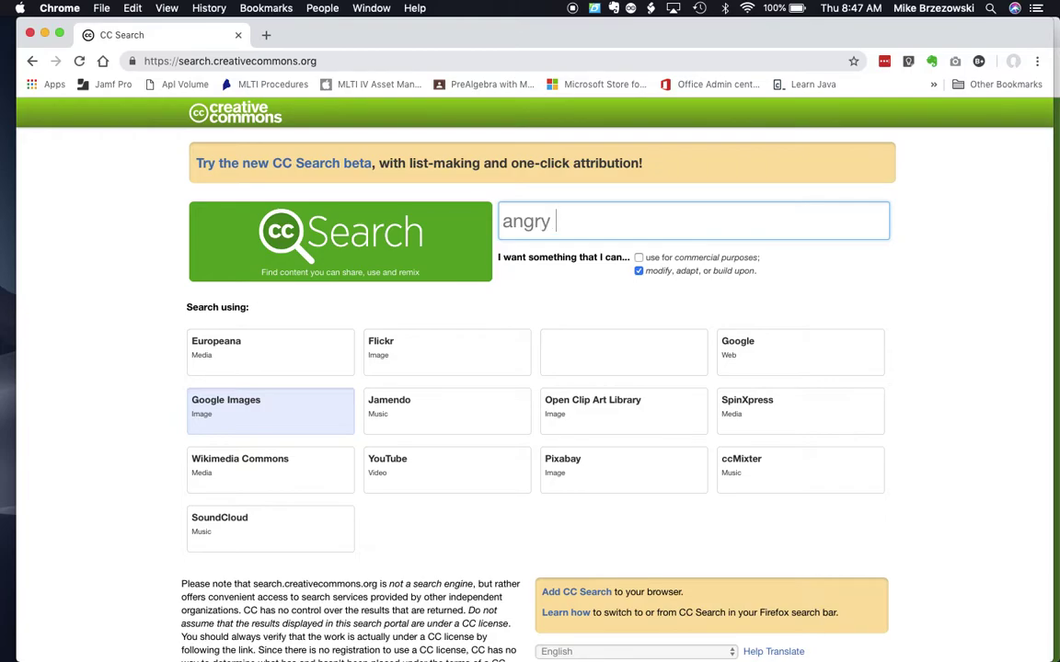
text(muskrat)
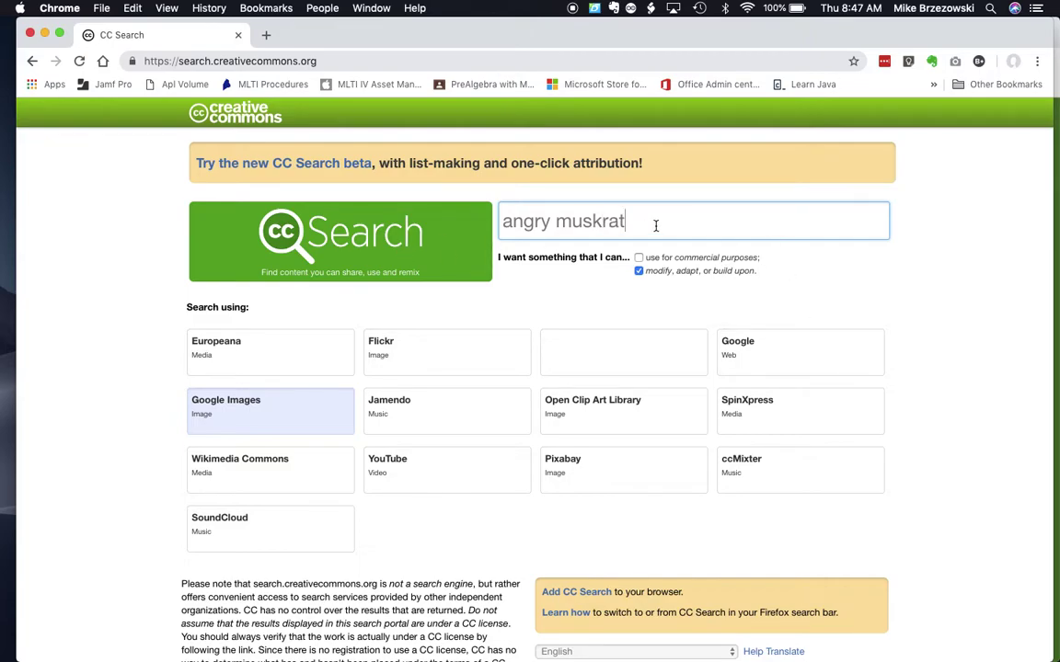
key(Return)
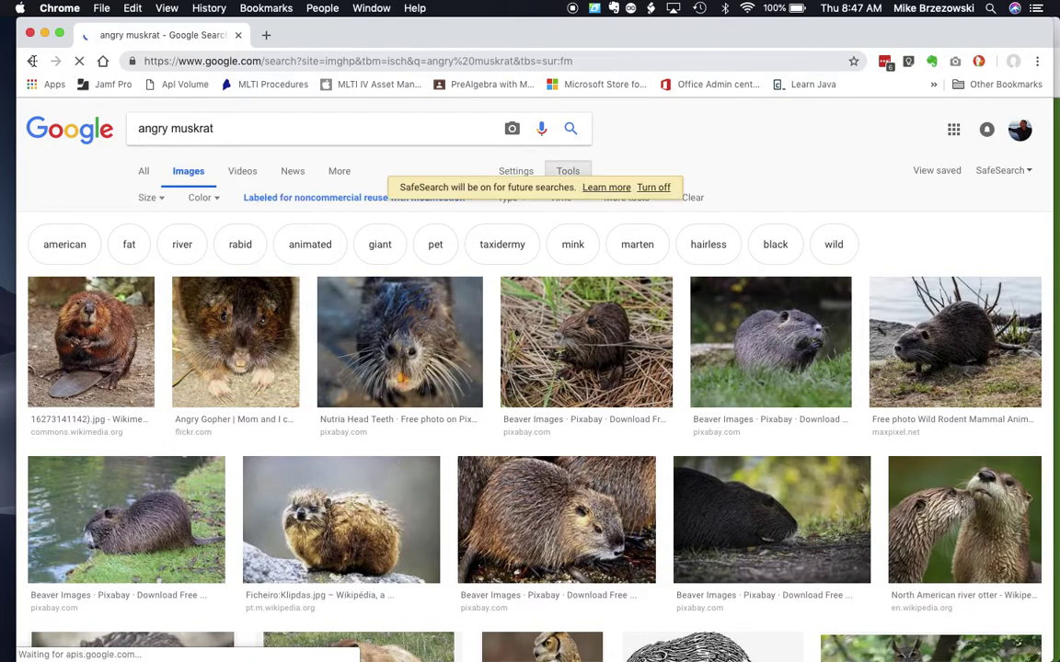
click(31, 61)
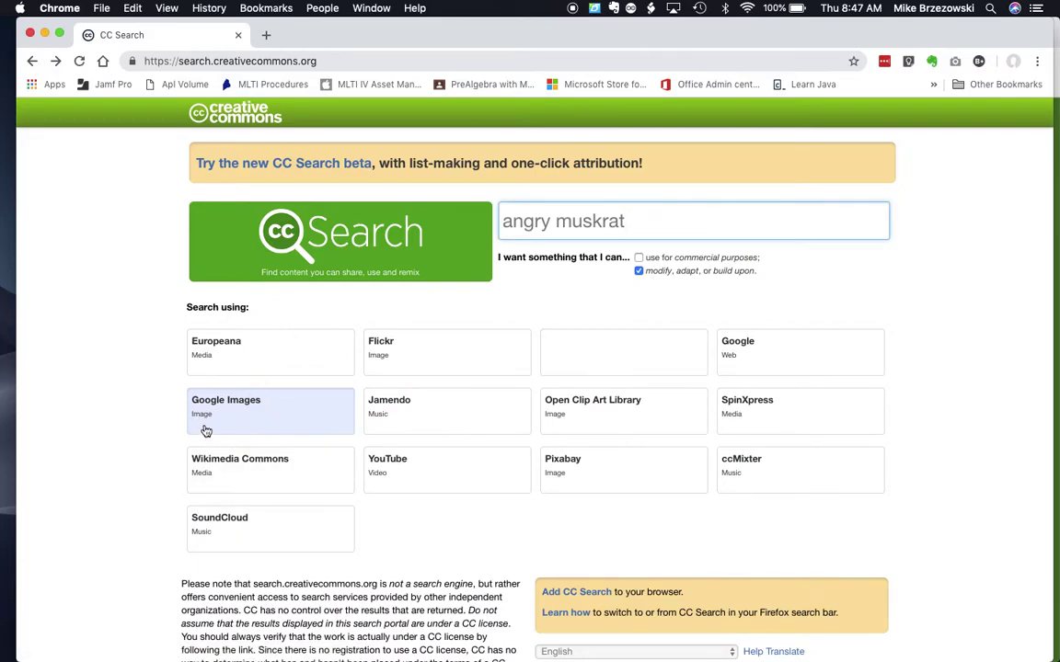
key(Return)
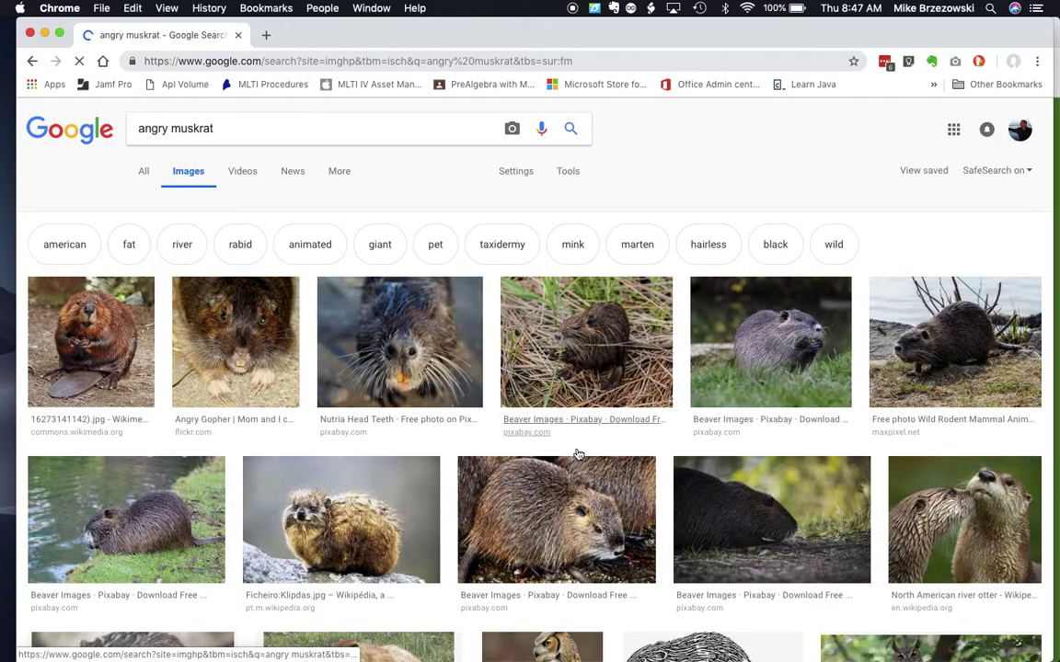
Browse the 'angry muskrat' reusable-image results, then hide the filter tools bar
scroll(576, 455, down, 2)
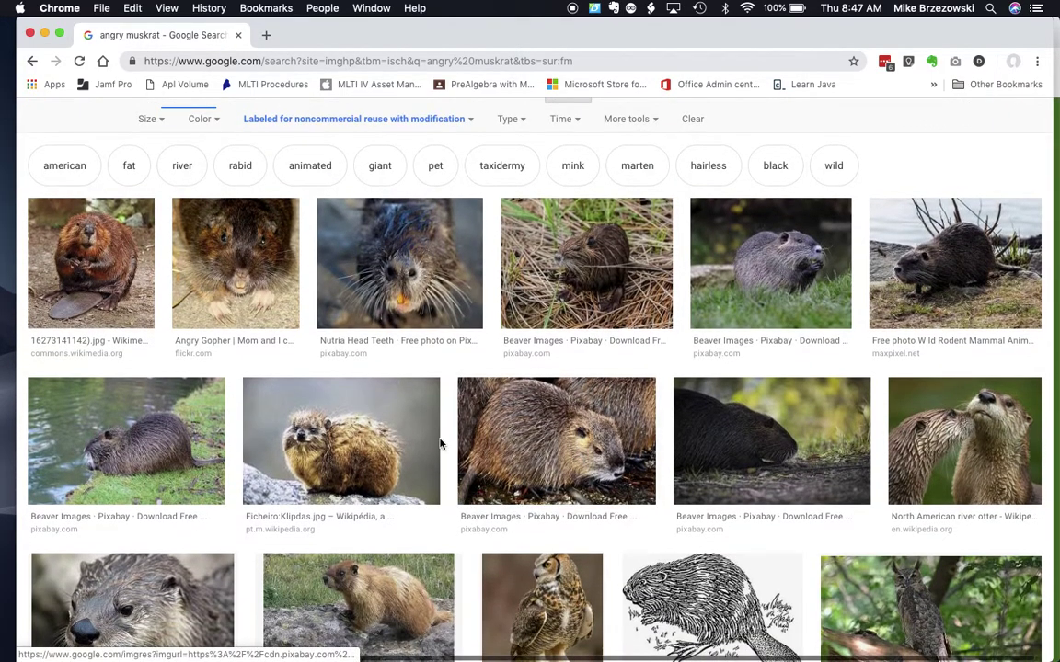
scroll(439, 444, down, 1)
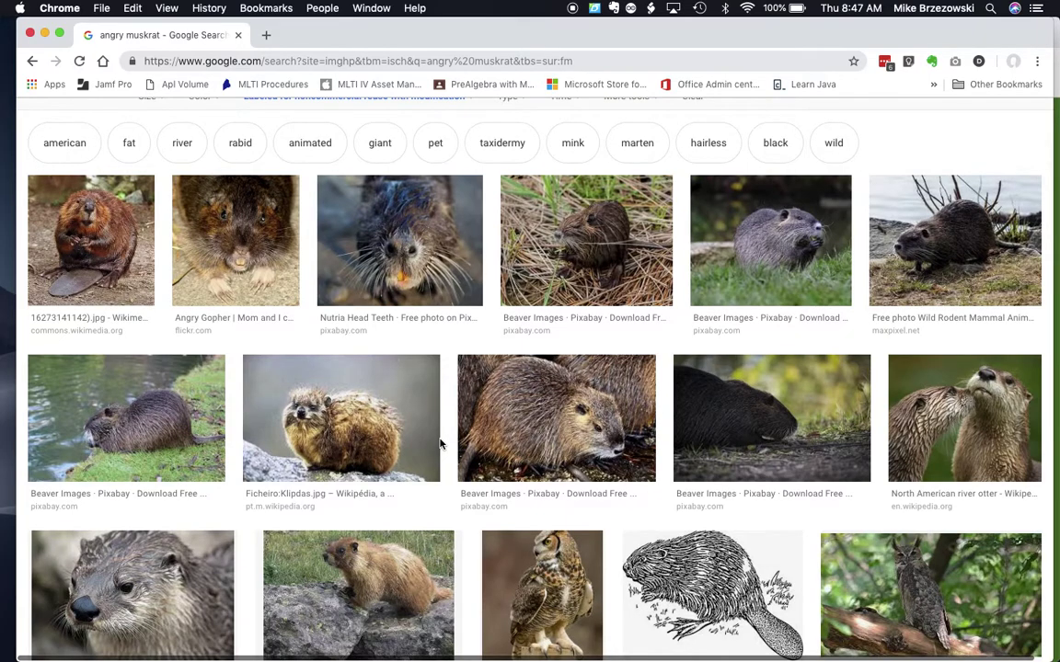
scroll(439, 444, down, 2)
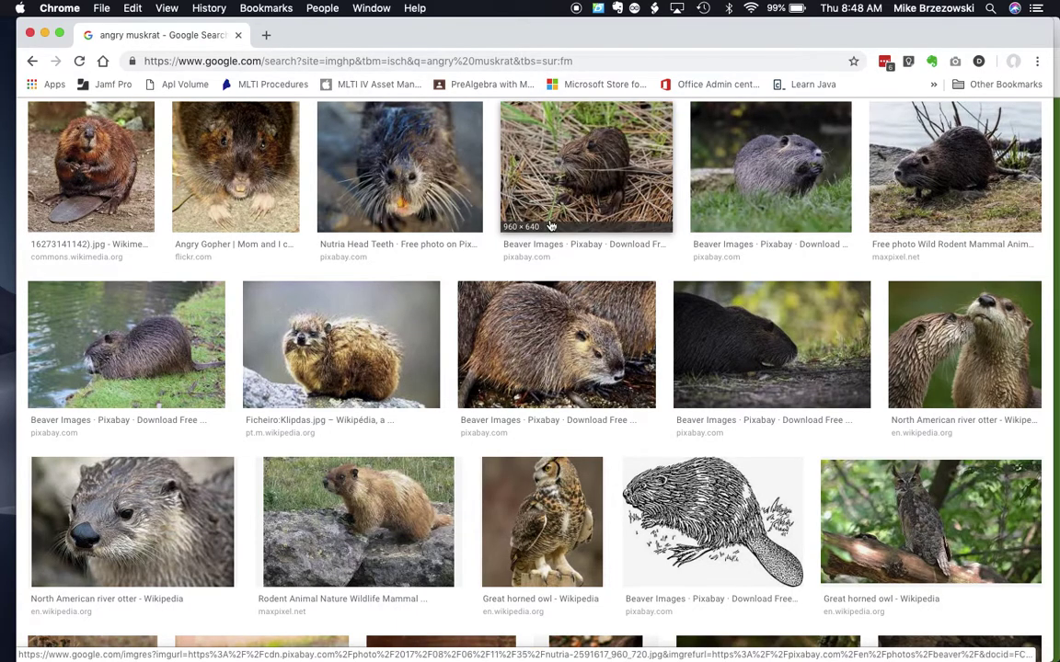
scroll(534, 225, up, 3)
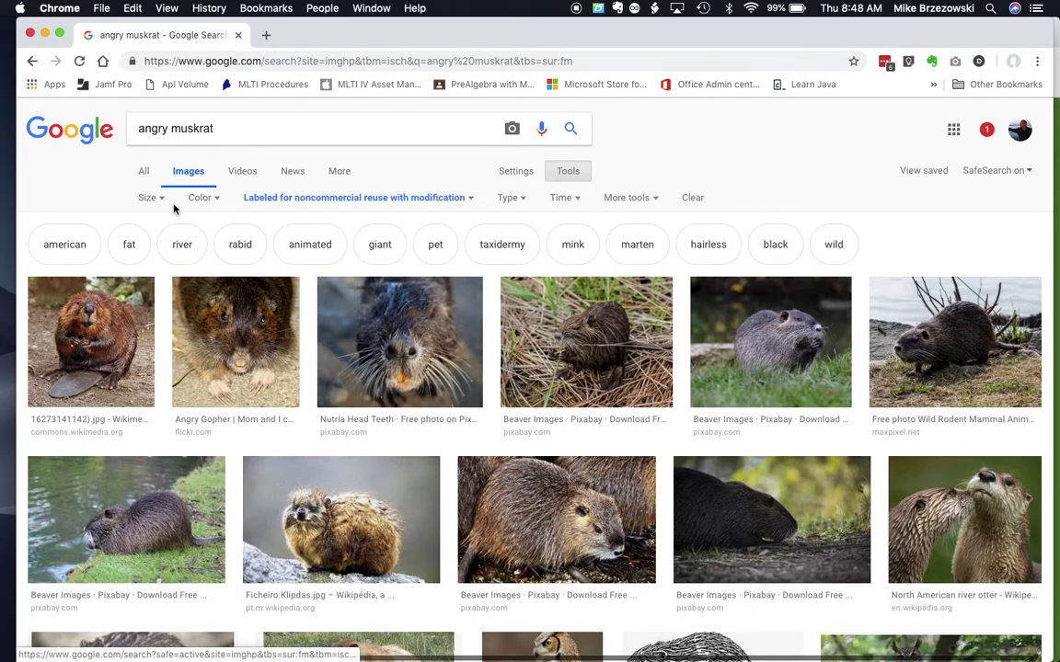
click(581, 172)
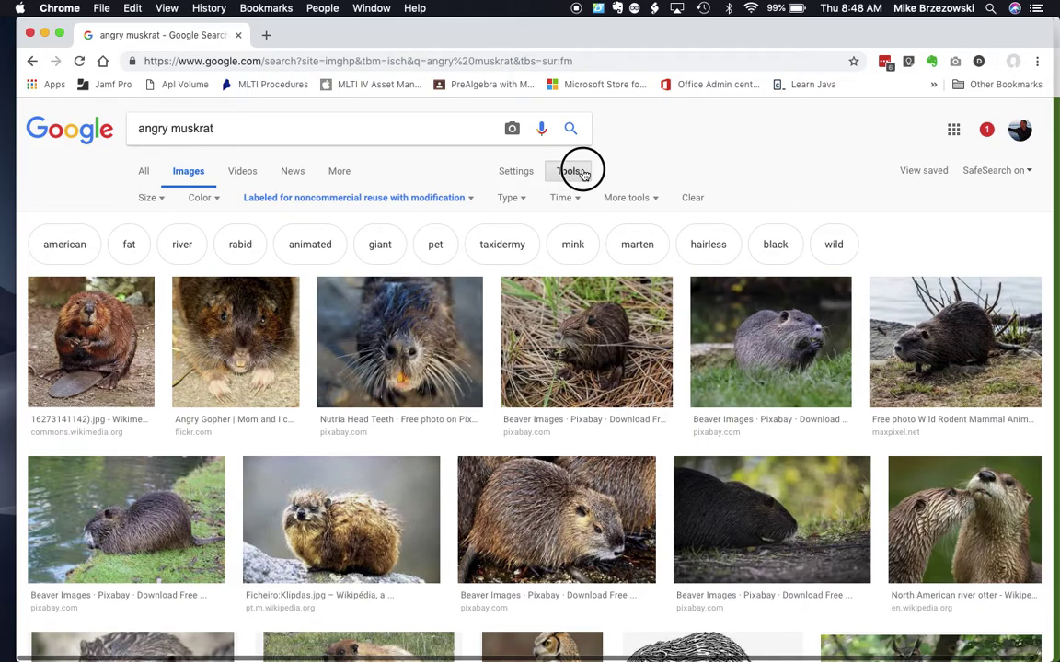
Filter the 'angry muskrat' results to Large size images
click(566, 172)
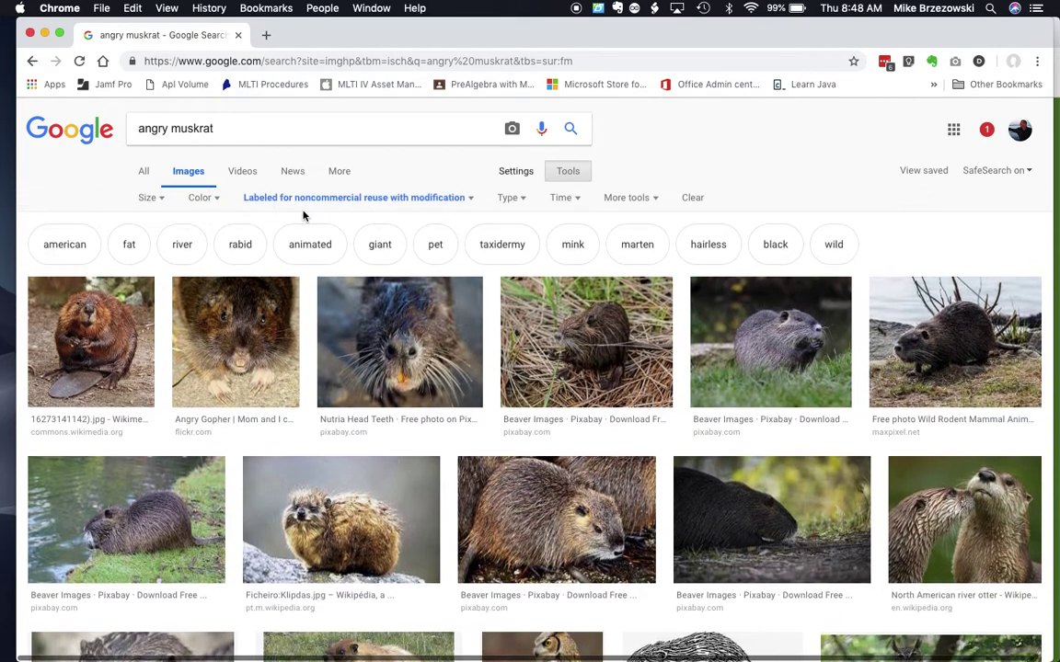
click(161, 200)
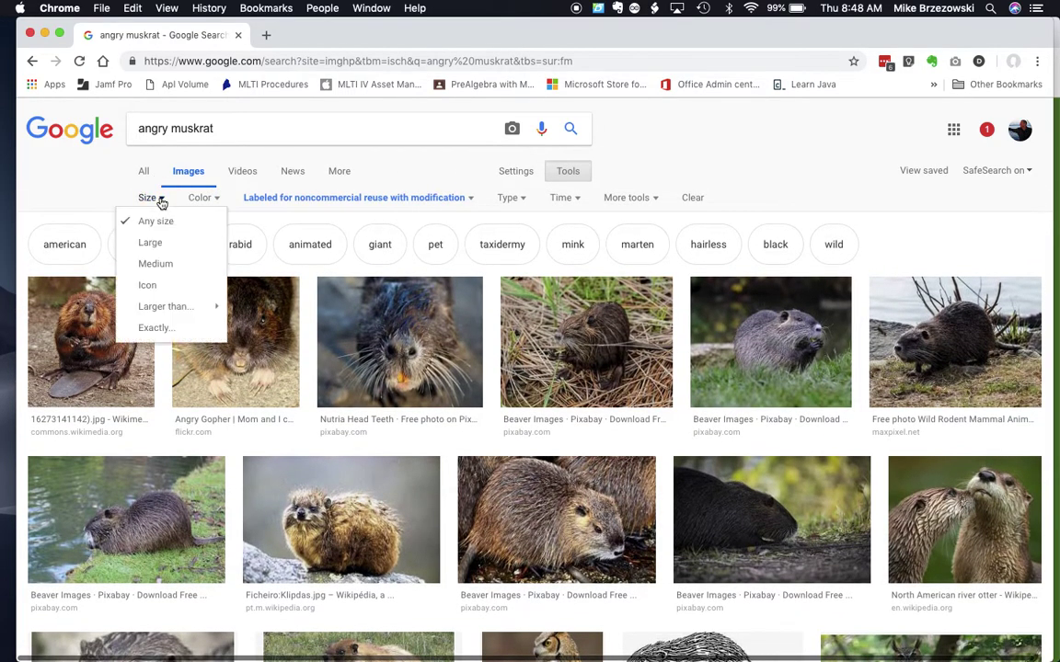
click(152, 246)
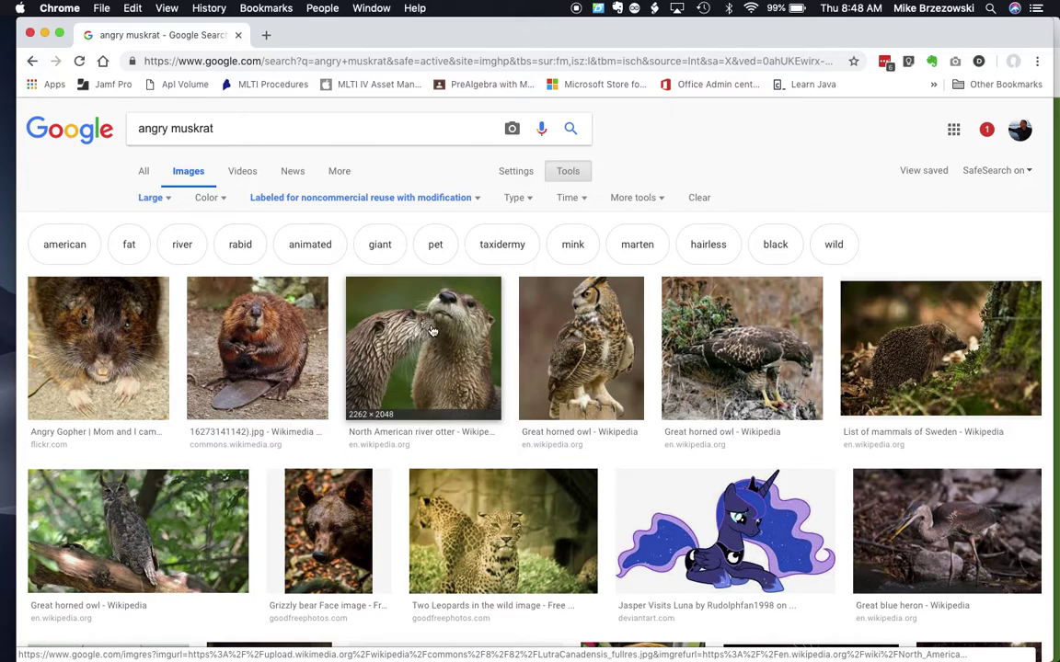
scroll(736, 349, down, 1)
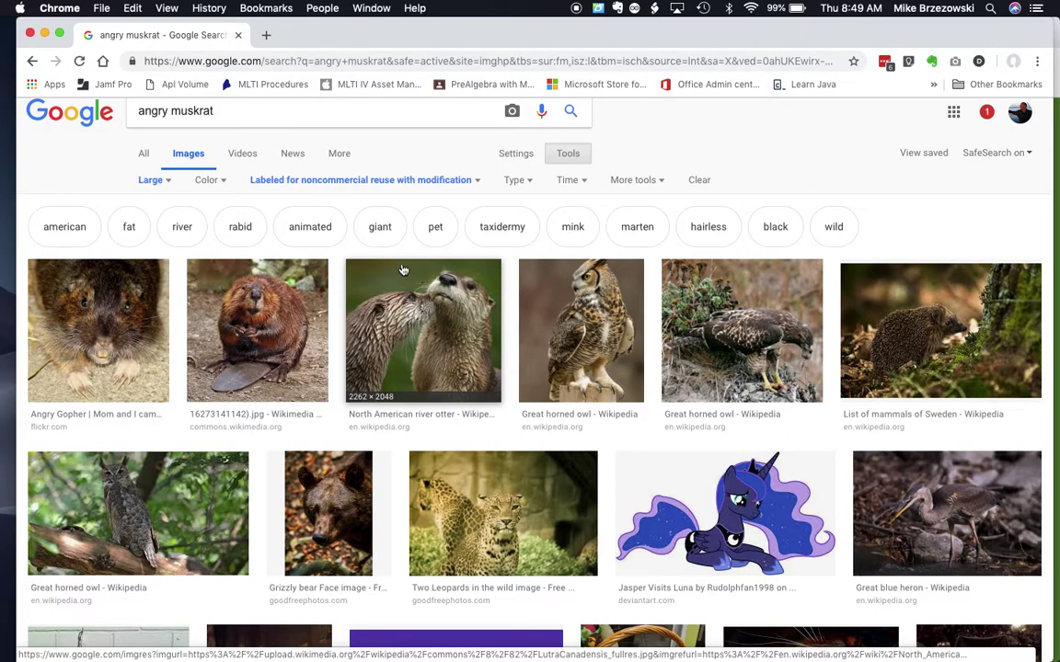
Open the river otter photo's full-size image, LutraCanadensis_fullres.jpg, in a new tab
click(433, 333)
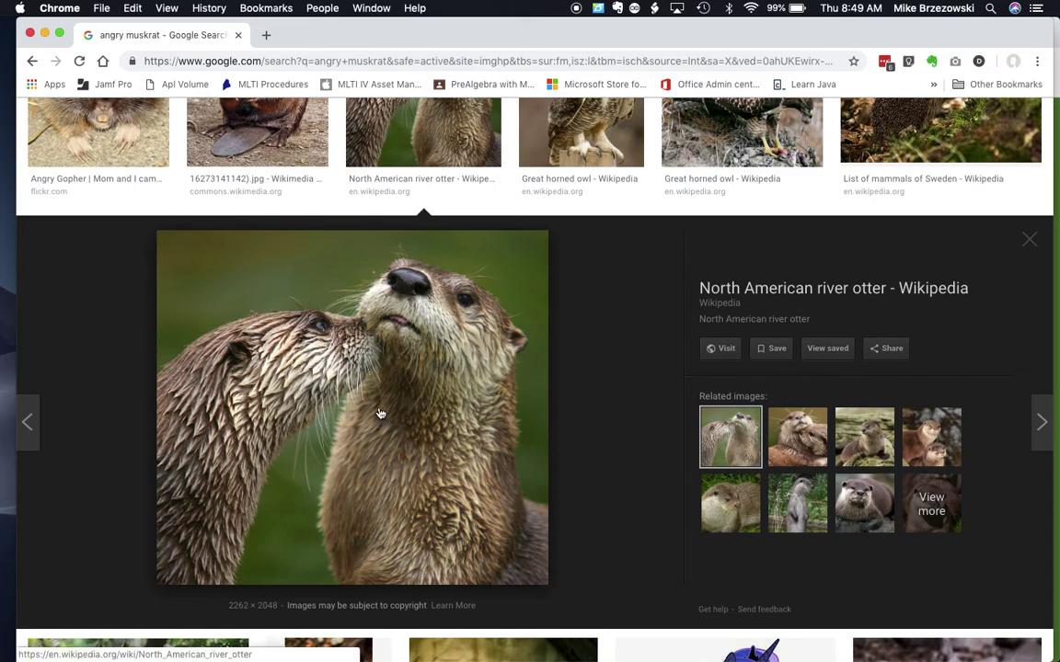
right_click(380, 413)
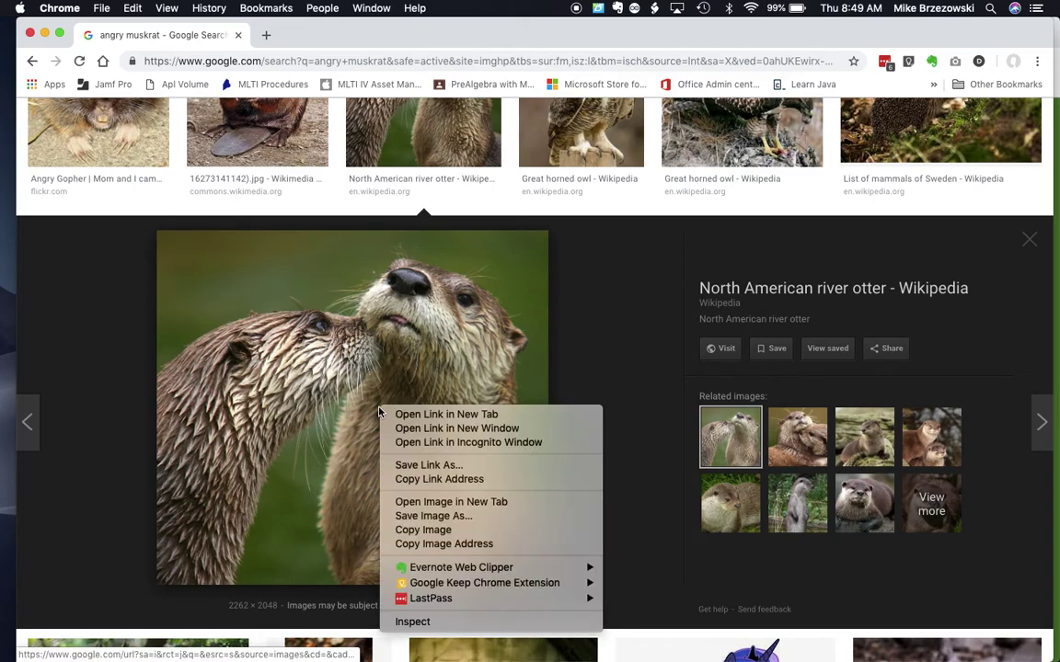
click(449, 502)
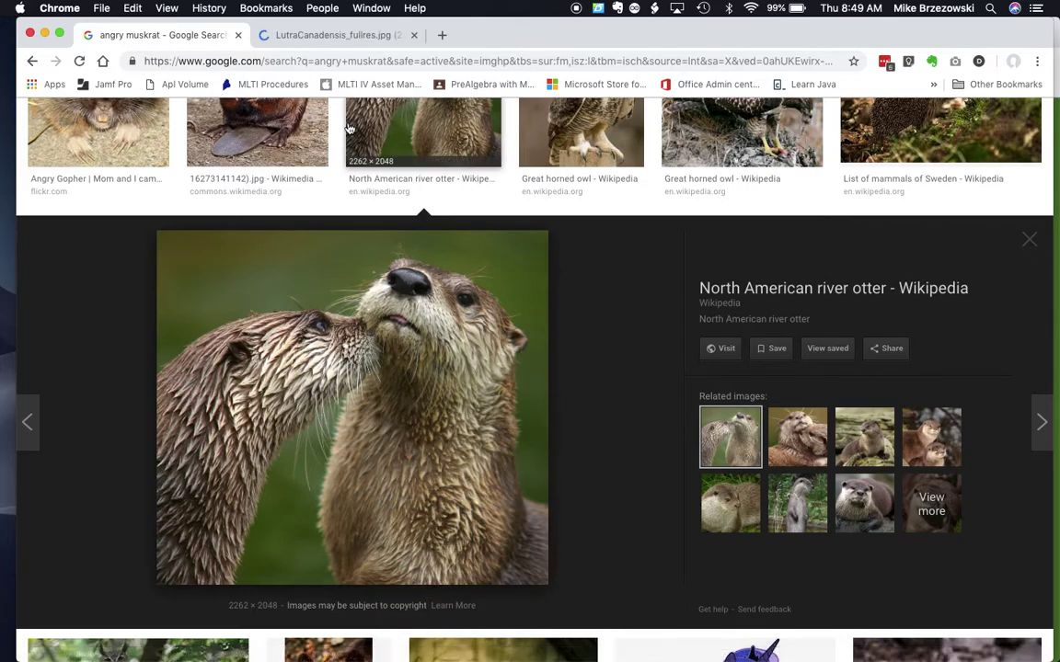
View the otter photo at actual size in its tab and choose to save it
click(339, 35)
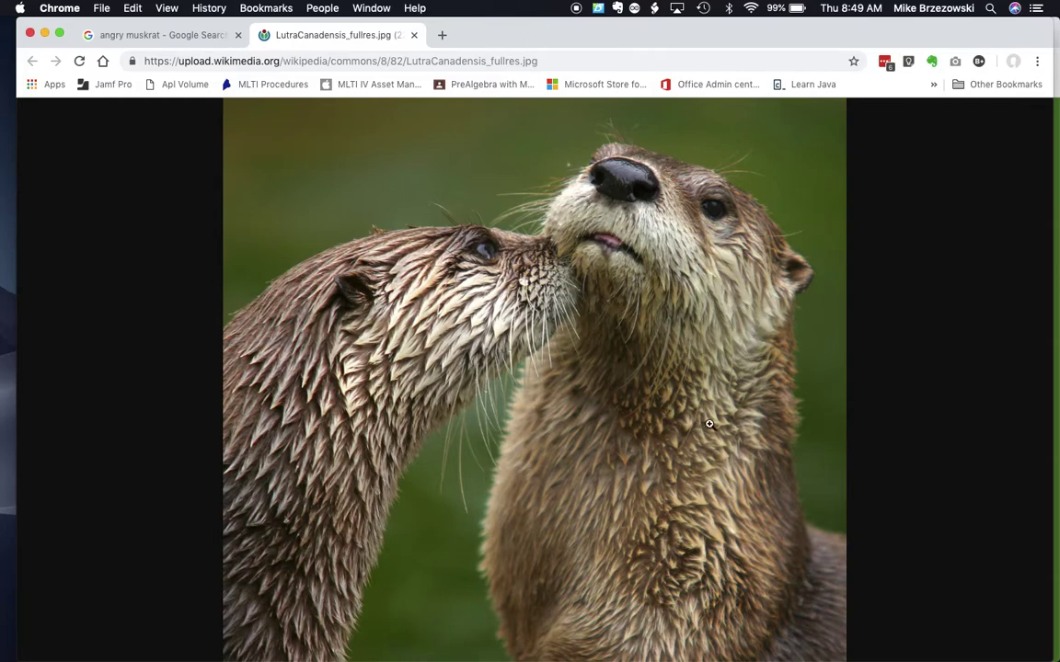
click(472, 282)
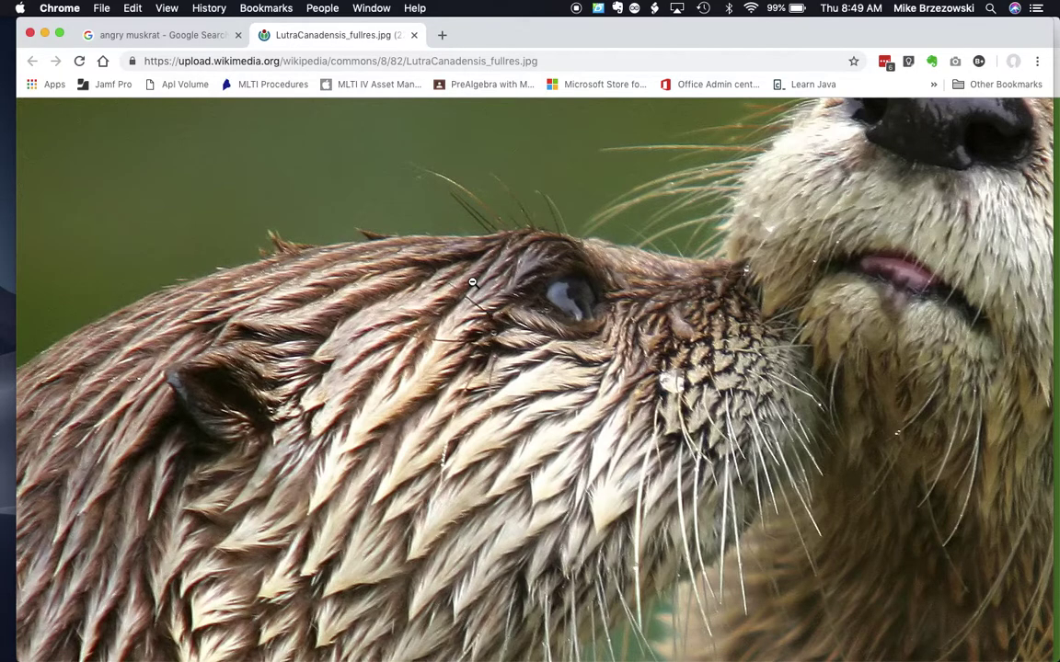
right_click(472, 283)
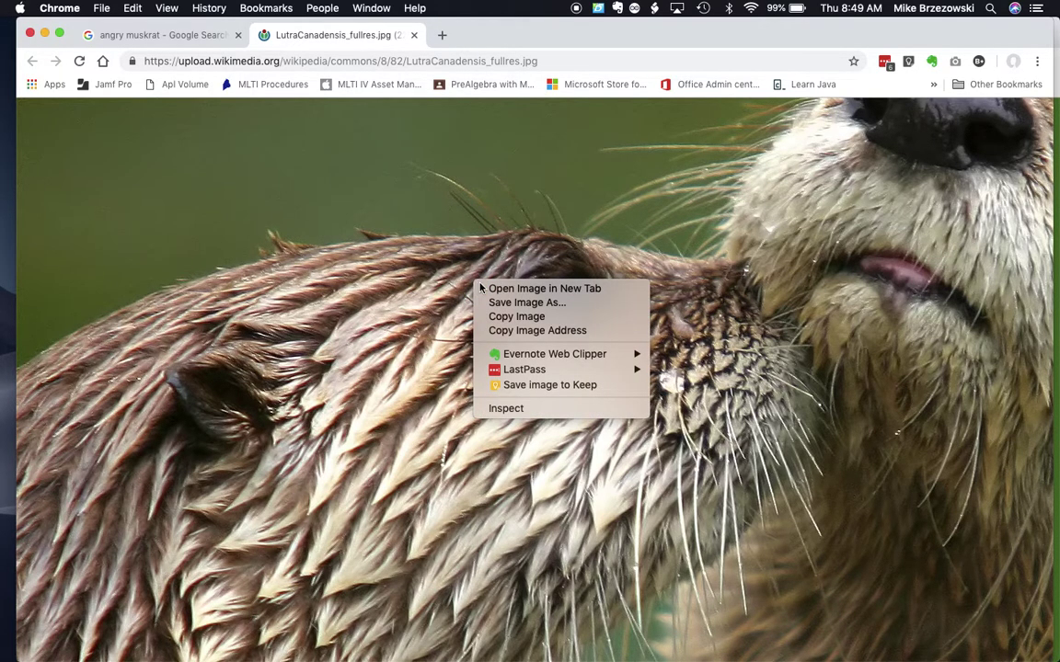
click(510, 302)
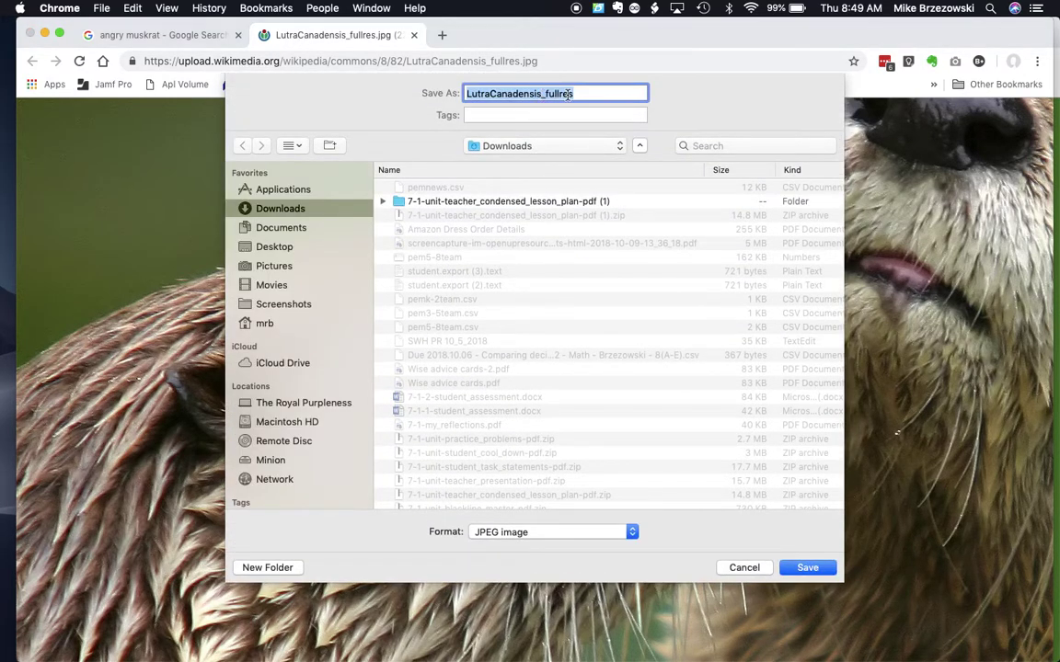
Name it 'Not Angry Muskrat' and save into new Desktop folder 'My Angry Muskrat Project'
text(Not Angry Muskrat)
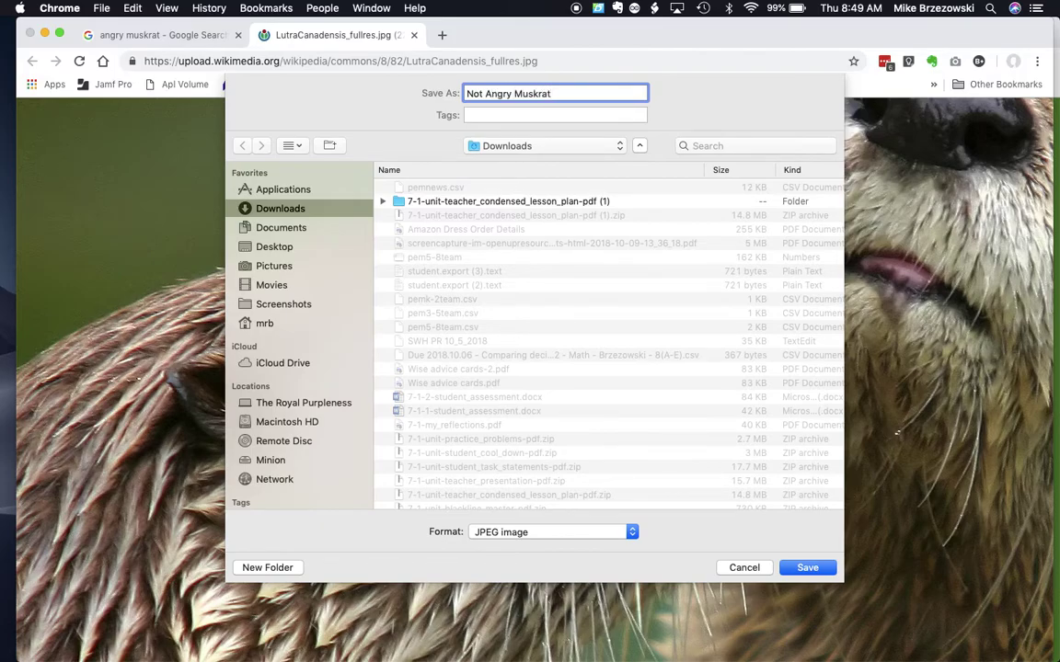
click(284, 249)
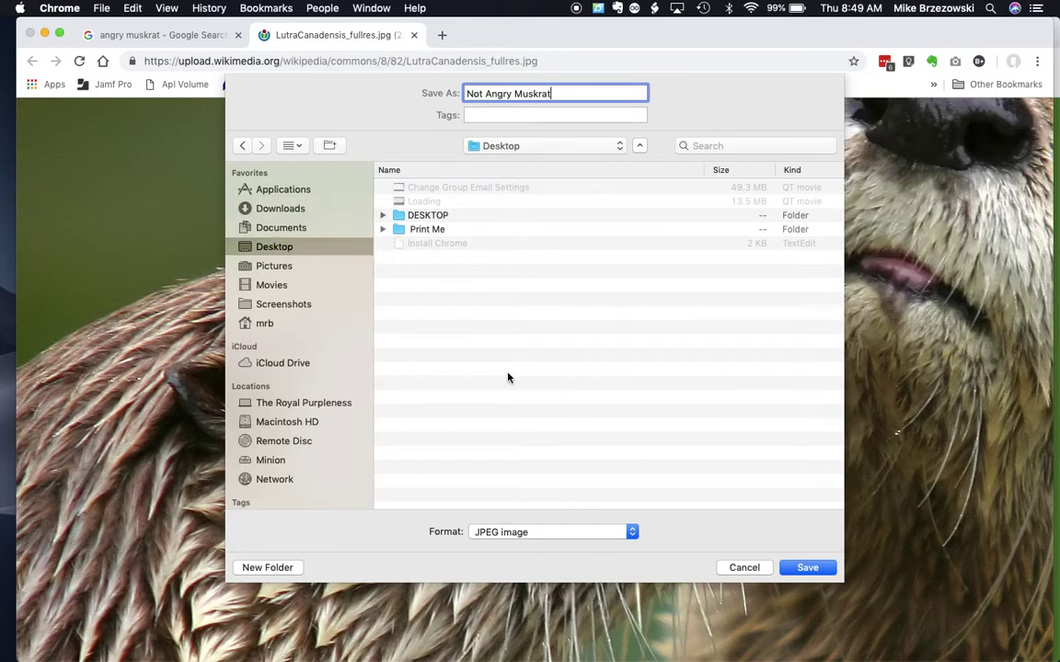
click(287, 567)
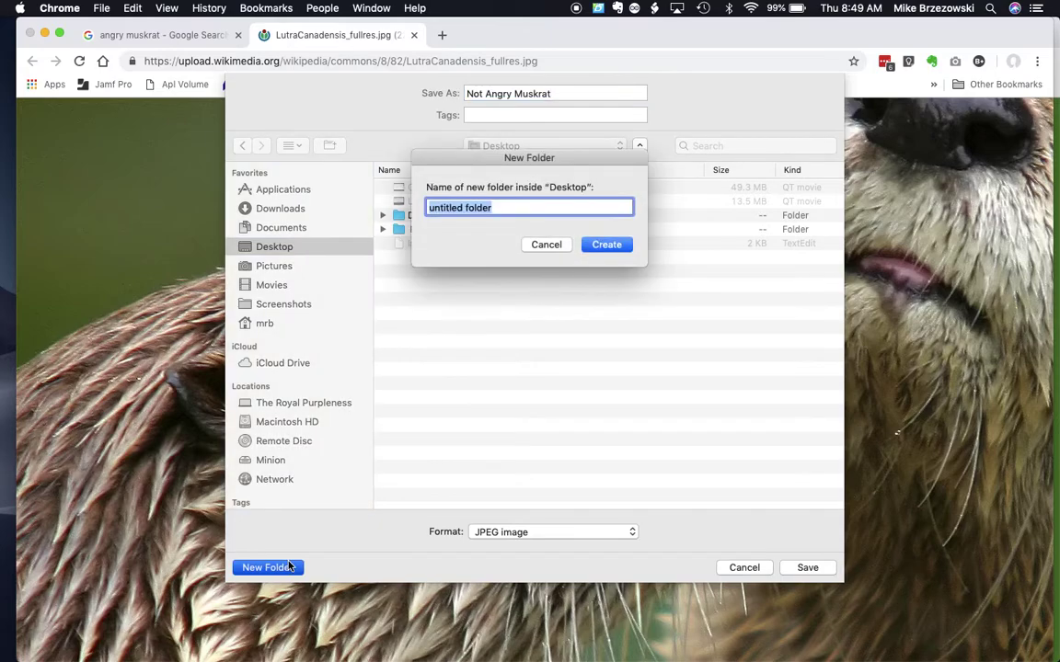
text(My Angry Mus)
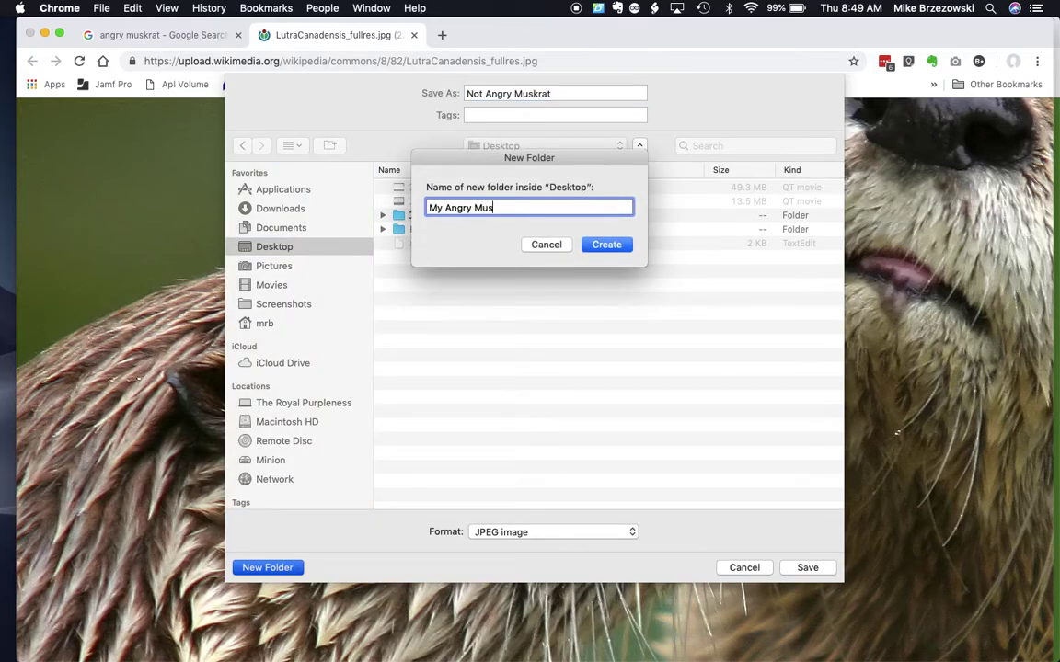
text(krat Project)
click(610, 246)
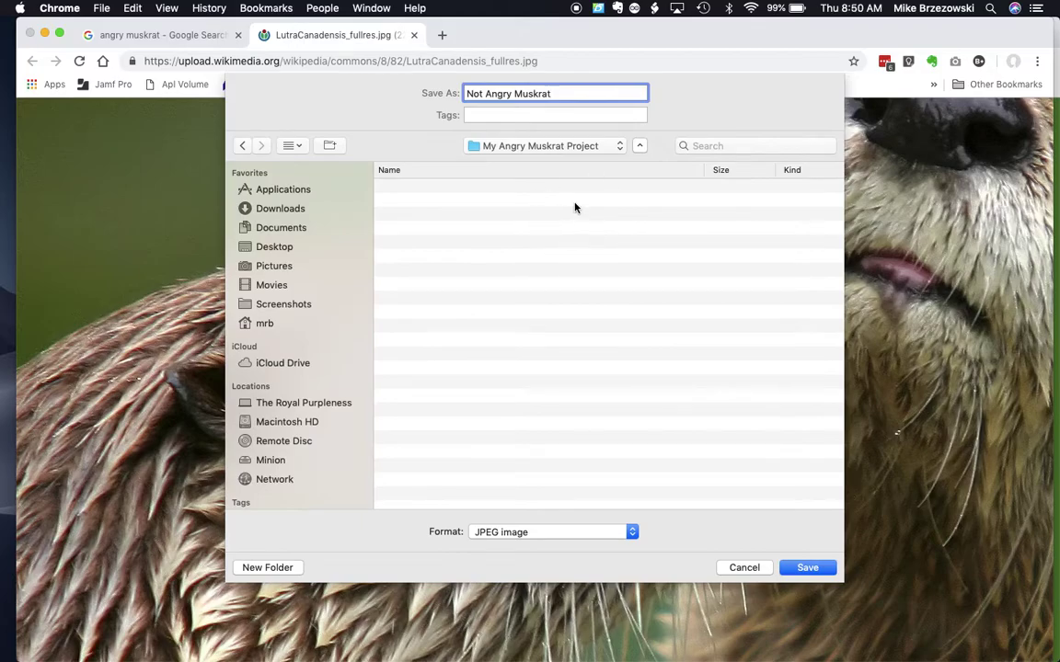
click(814, 567)
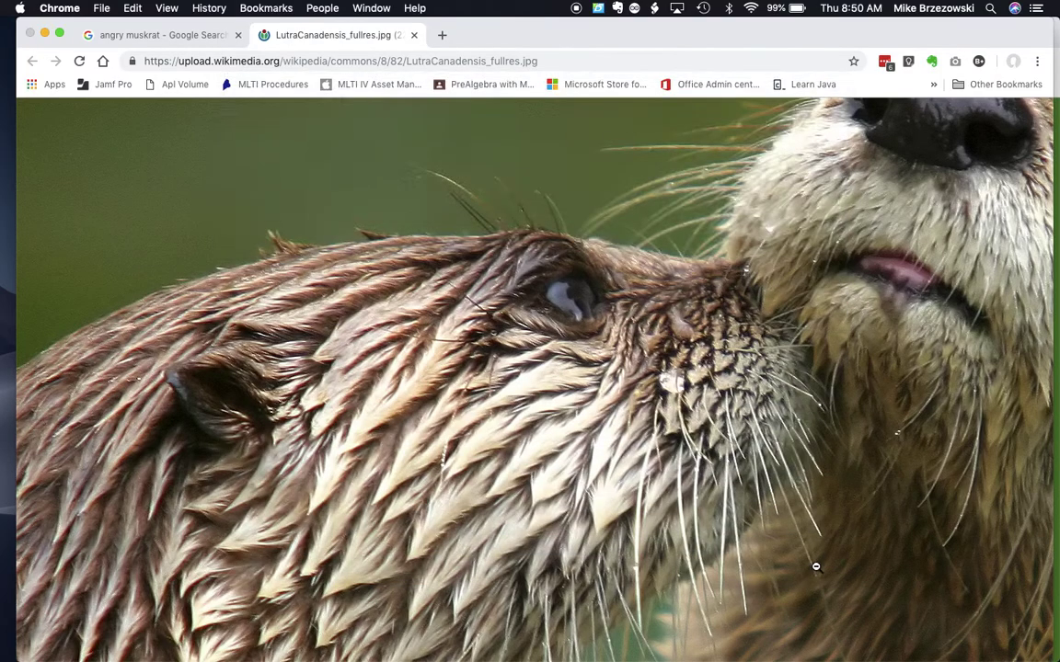
In Finder, confirm Not Angry Muskrat.jpg is in My Angry Muskrat Project, then close Finder
click(39, 609)
click(164, 154)
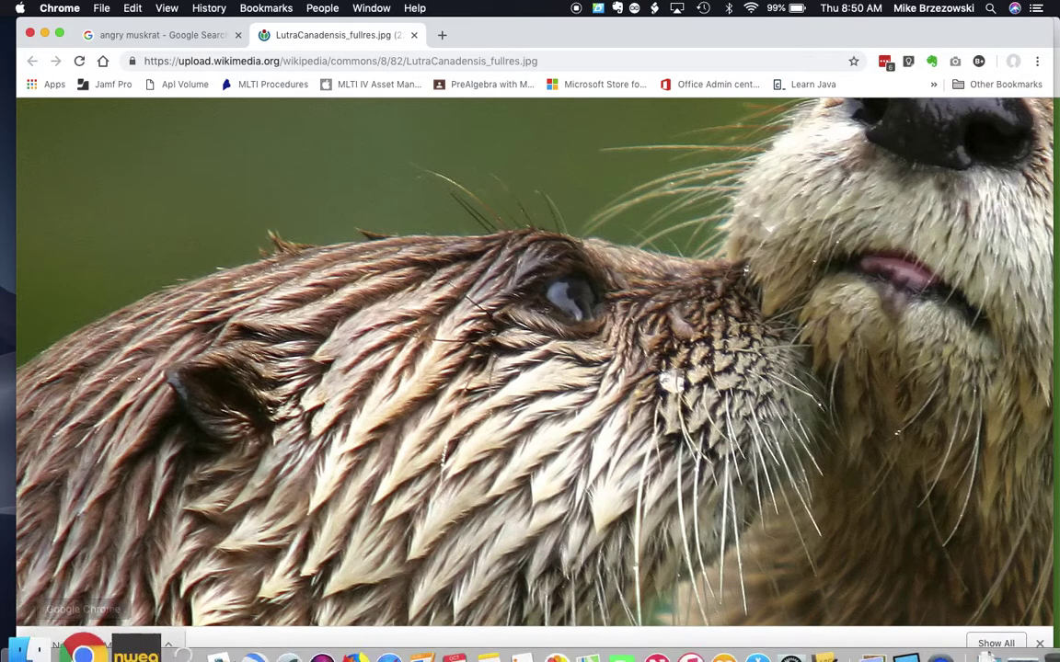
click(36, 609)
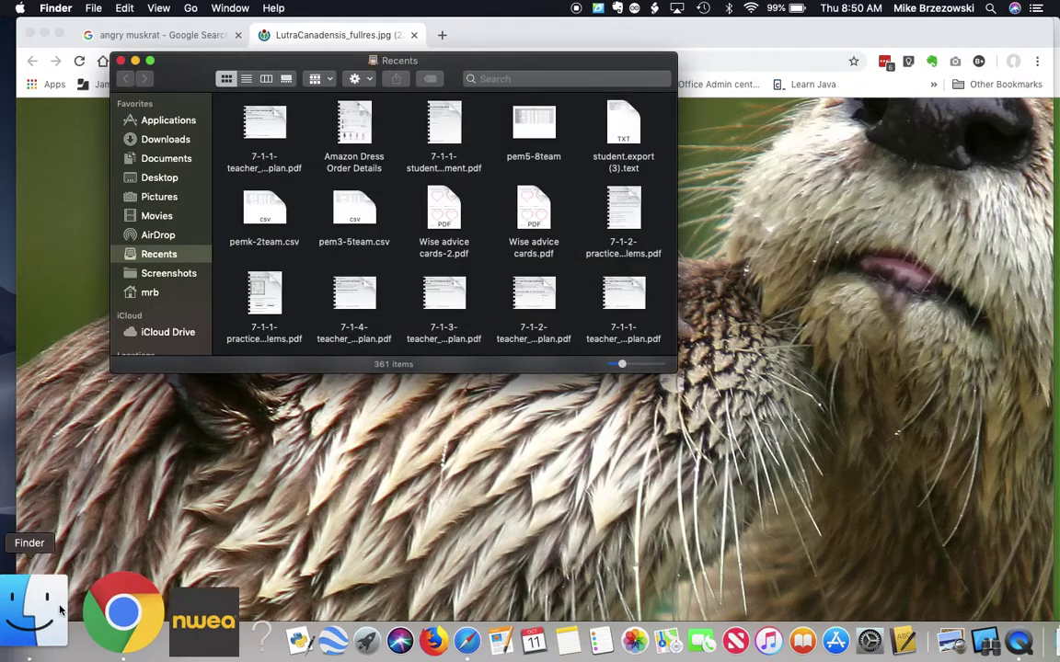
click(161, 178)
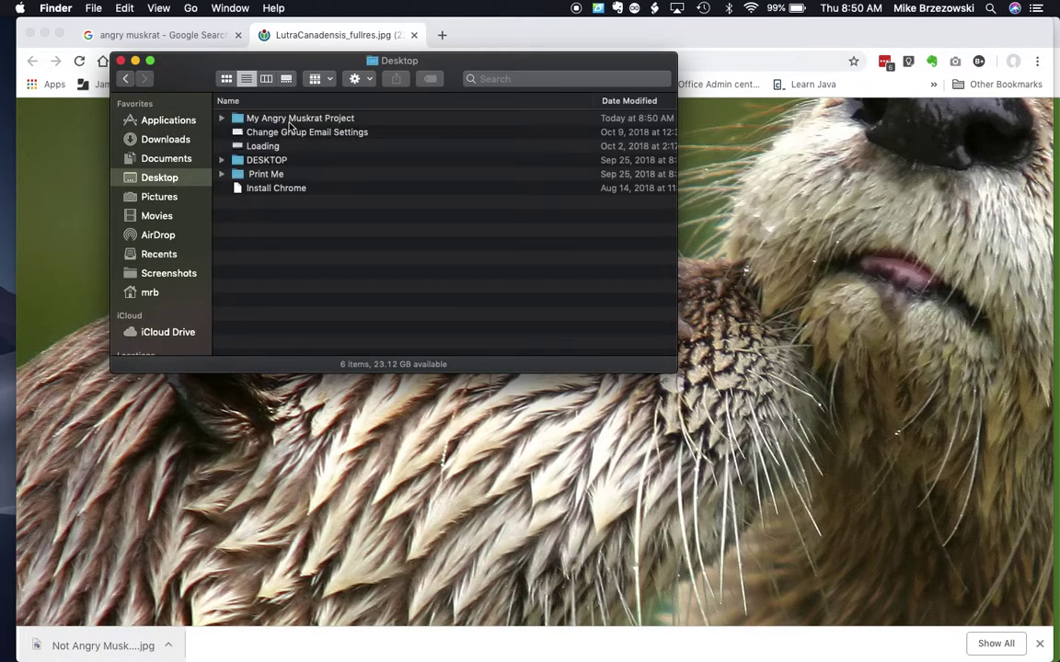
click(221, 118)
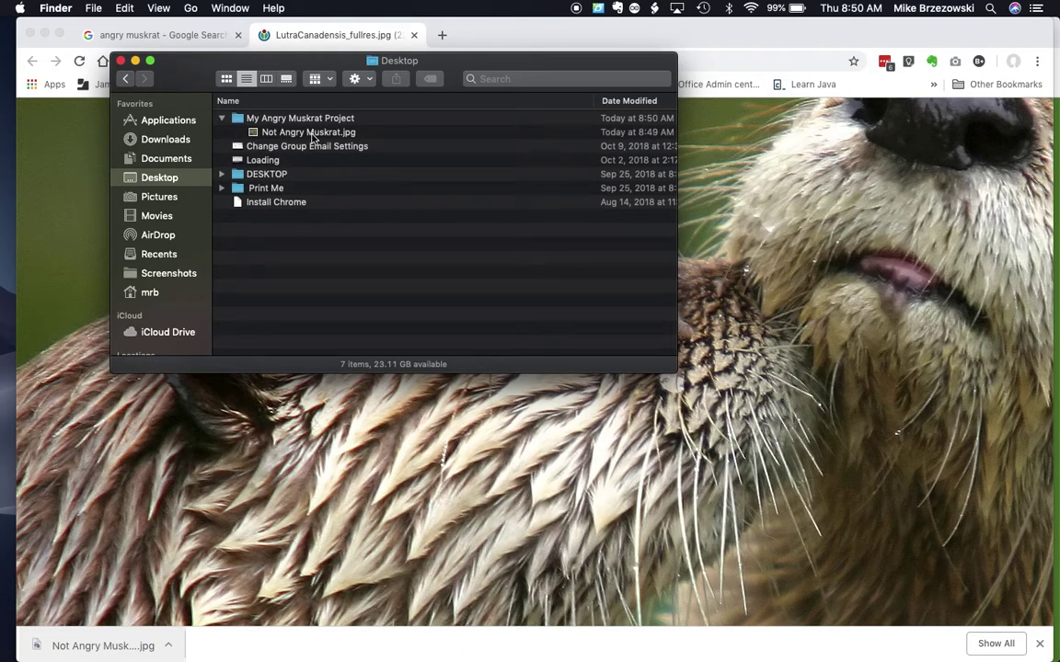
click(119, 60)
click(179, 34)
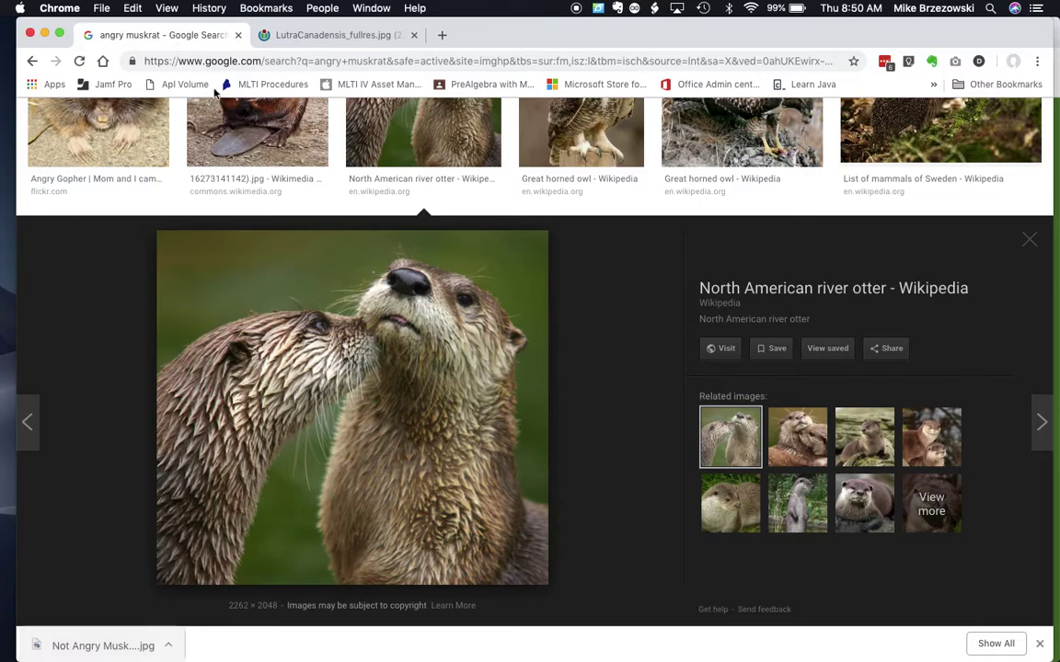
Return to the LutraCanadensis_fullres.jpg tab and fit the otter photo to the window
scroll(422, 397, up, 5)
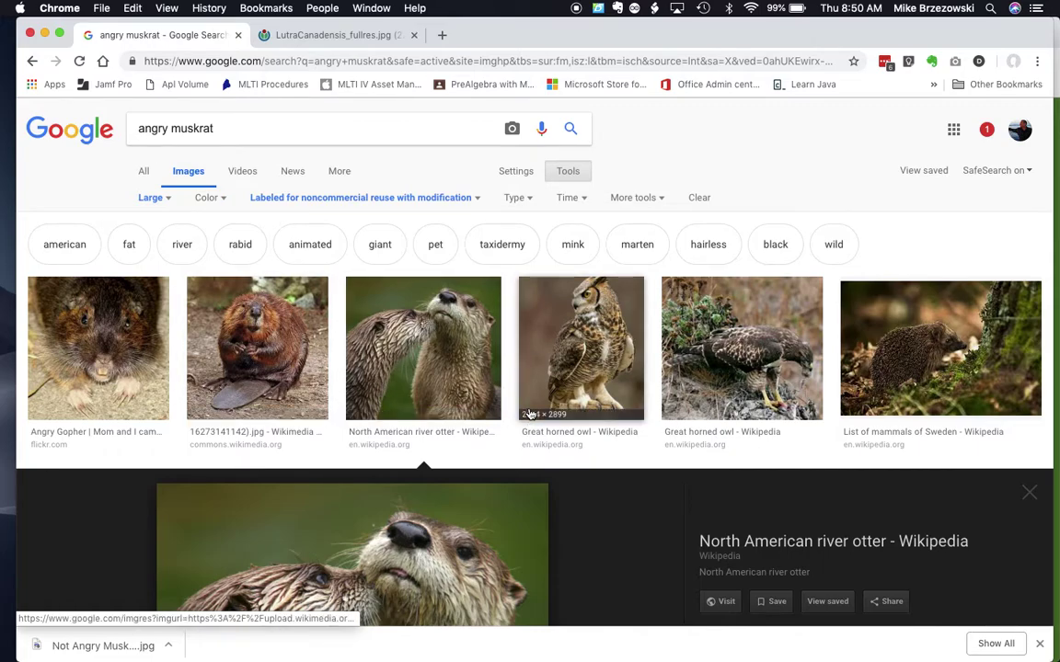
scroll(531, 414, down, 8)
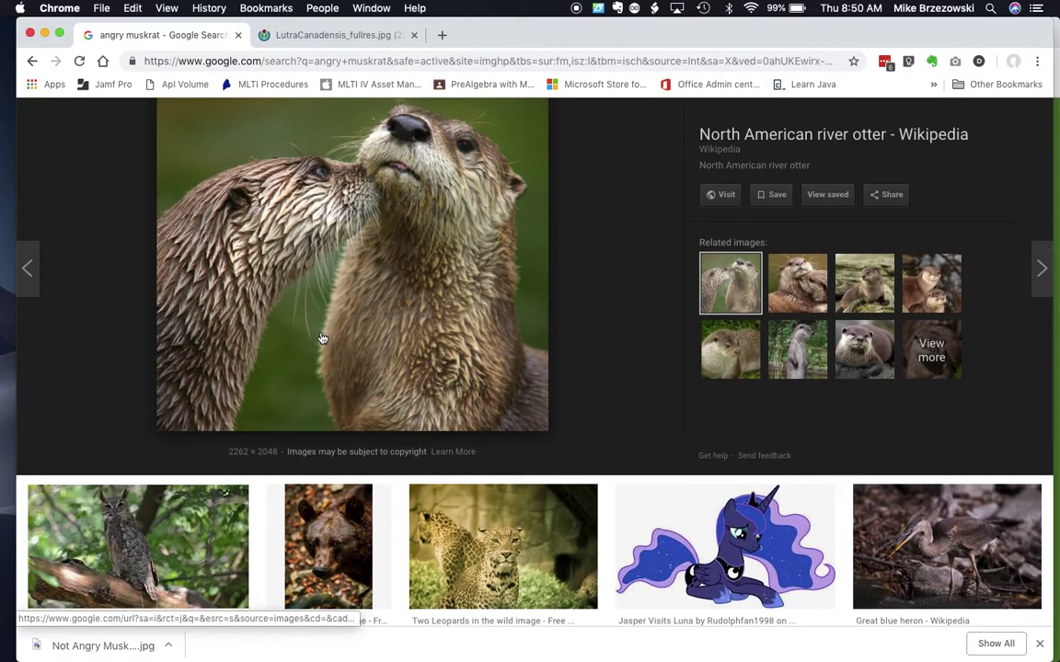
click(301, 34)
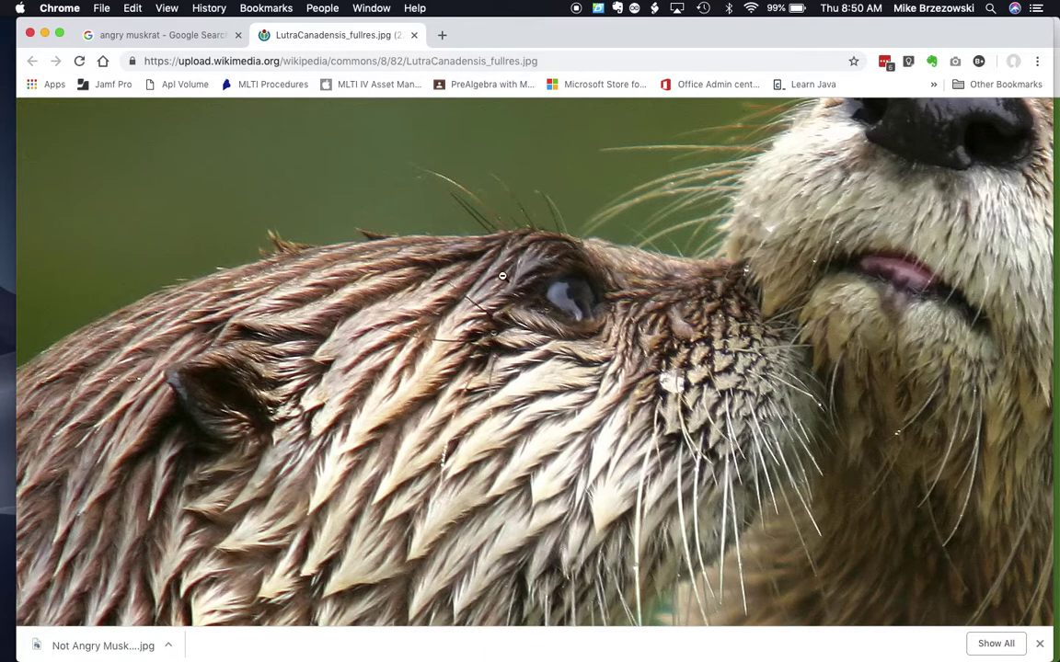
click(431, 340)
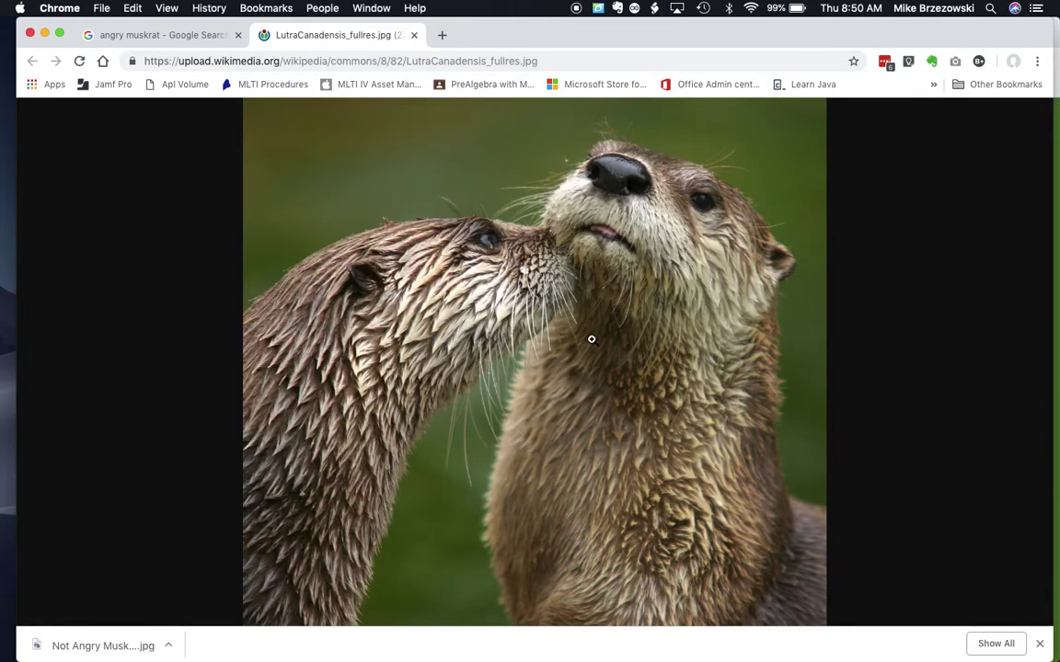
right_click(450, 242)
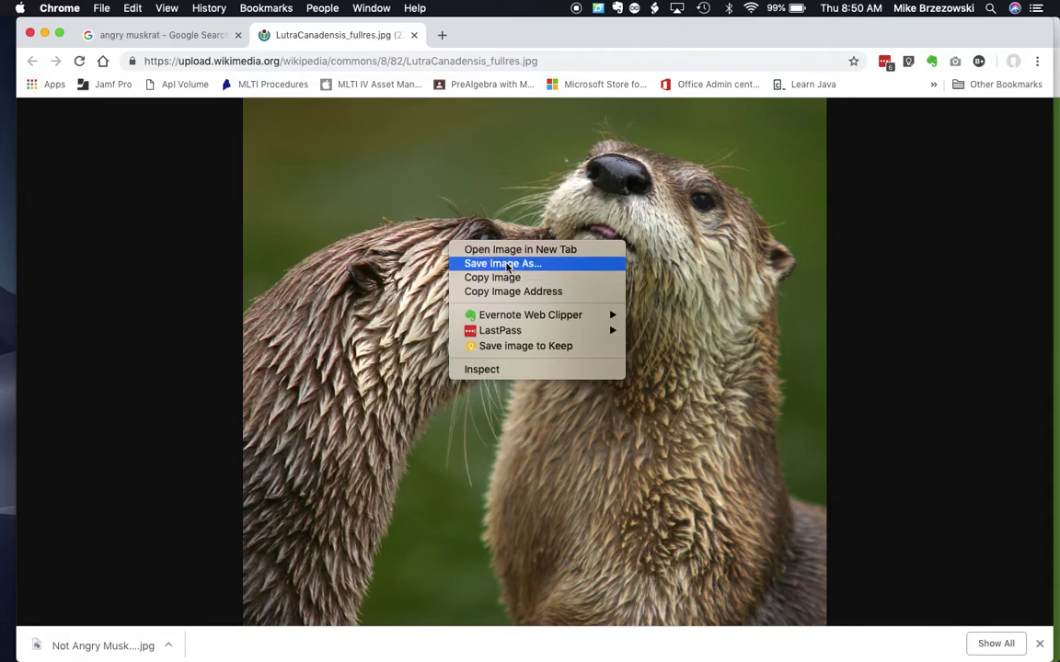
click(508, 174)
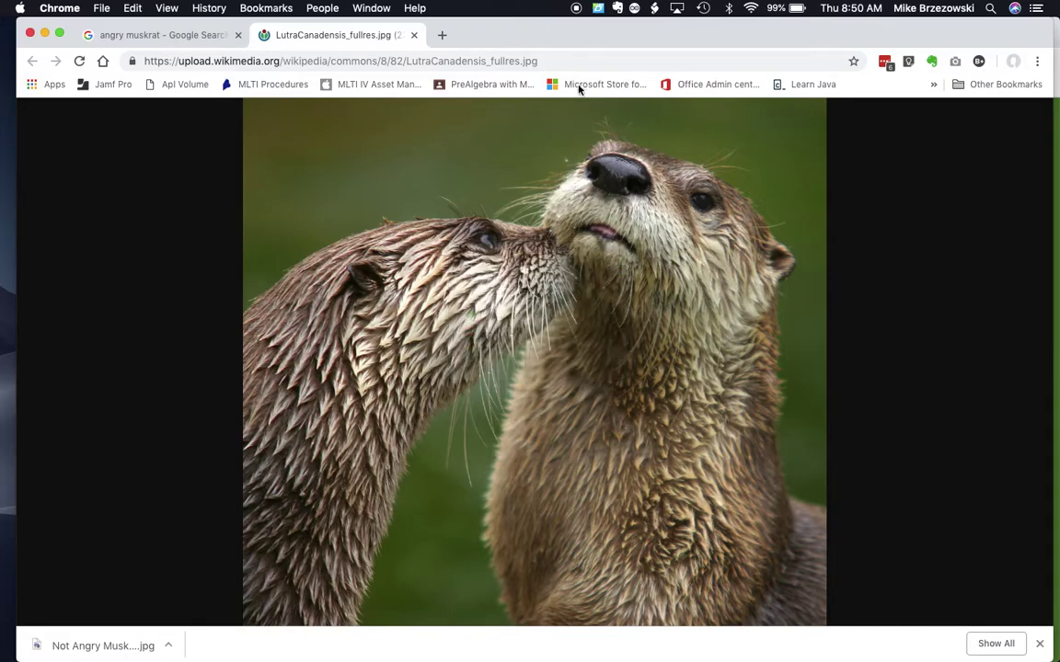